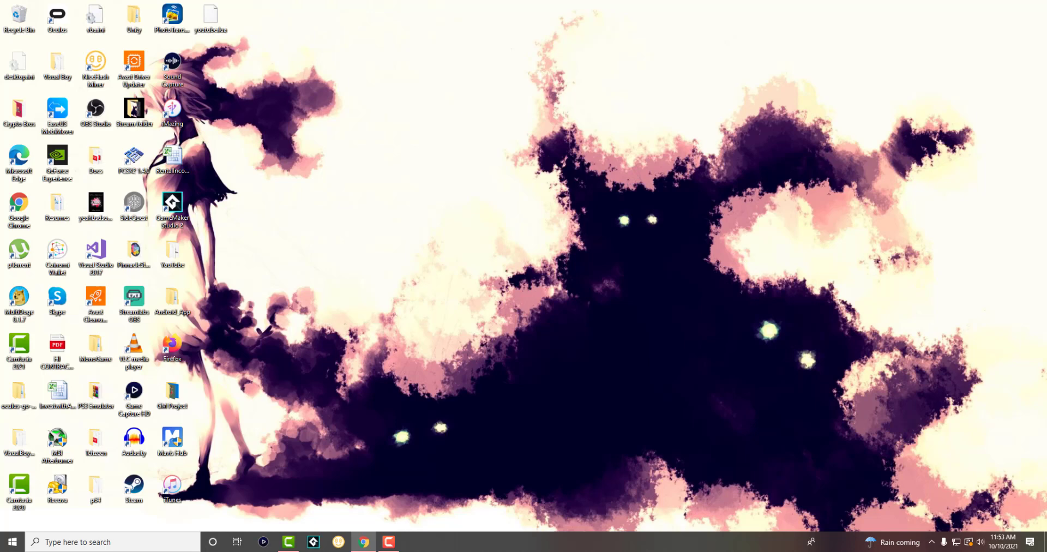
# Step: Maximize Chrome and continue to code.videolan.org to download youtube (1).lua
pyautogui.moveTo(1038, 23); pyautogui.dragTo(564, 4)
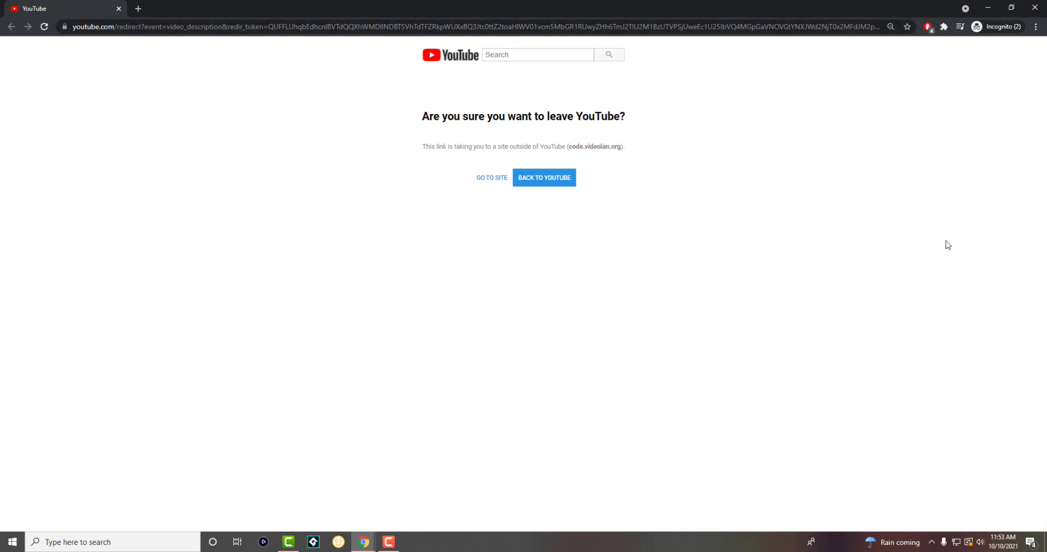
pyautogui.click(502, 178)
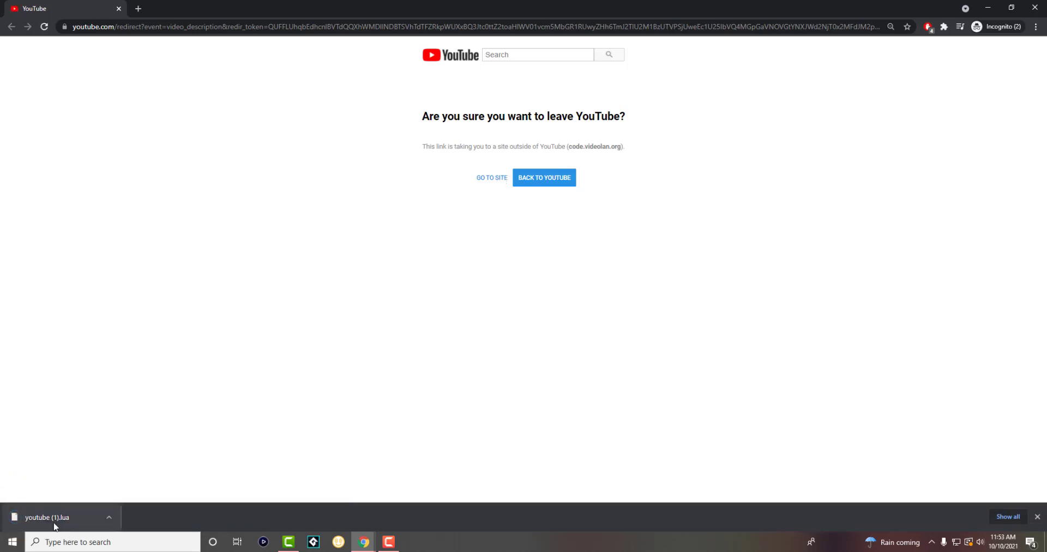
# Step: Close Chrome and delete the duplicate youtube (1).lua, leaving one youtube.lua on the desktop
pyautogui.click(1035, 7)
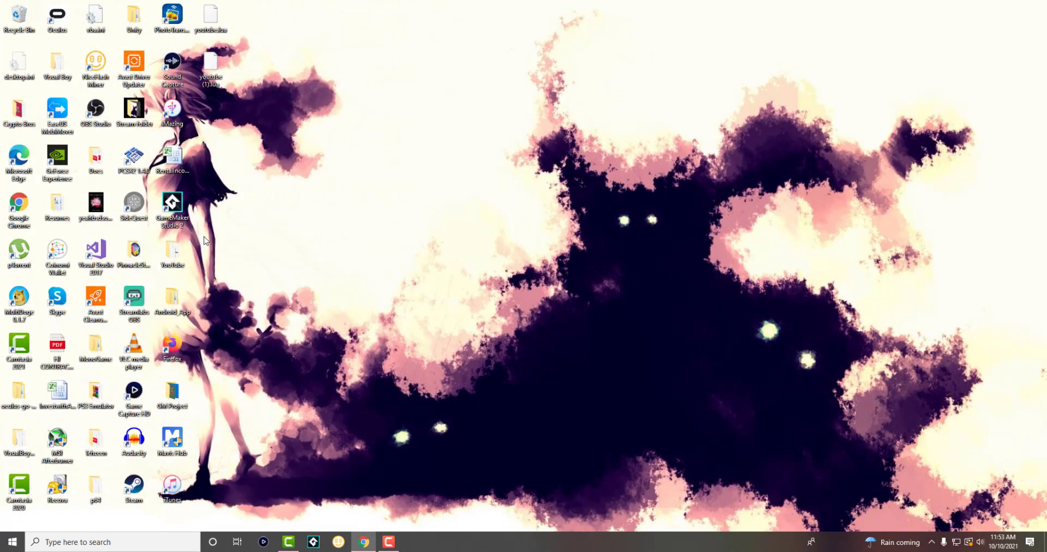
pyautogui.click(211, 70)
pyautogui.press('Delete')
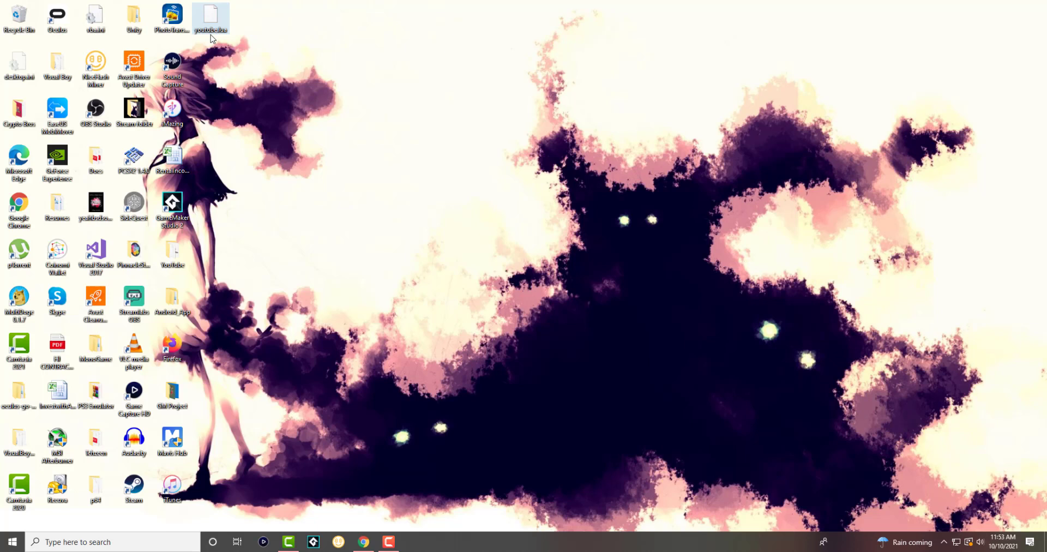
pyautogui.click(254, 70)
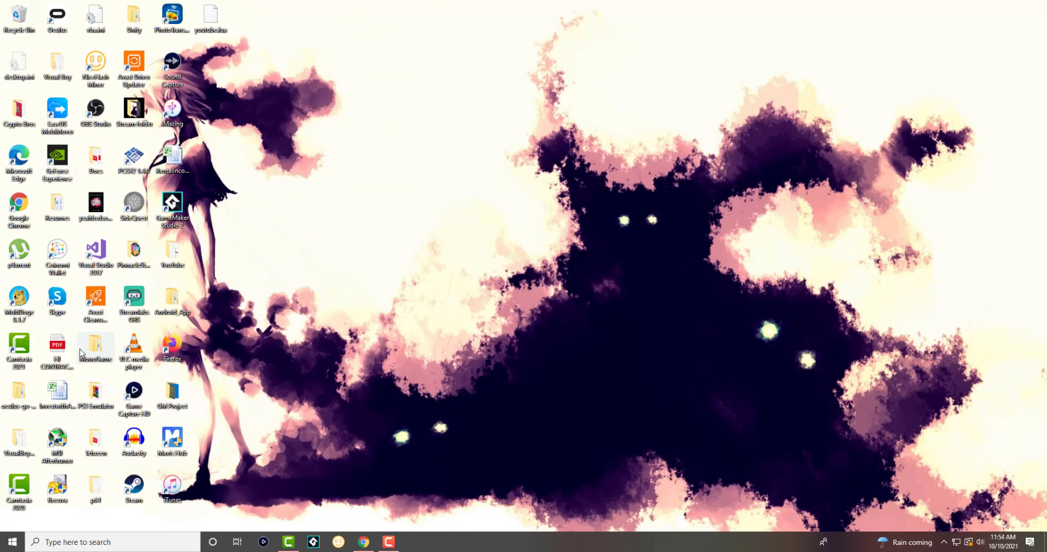
pyautogui.click(82, 187)
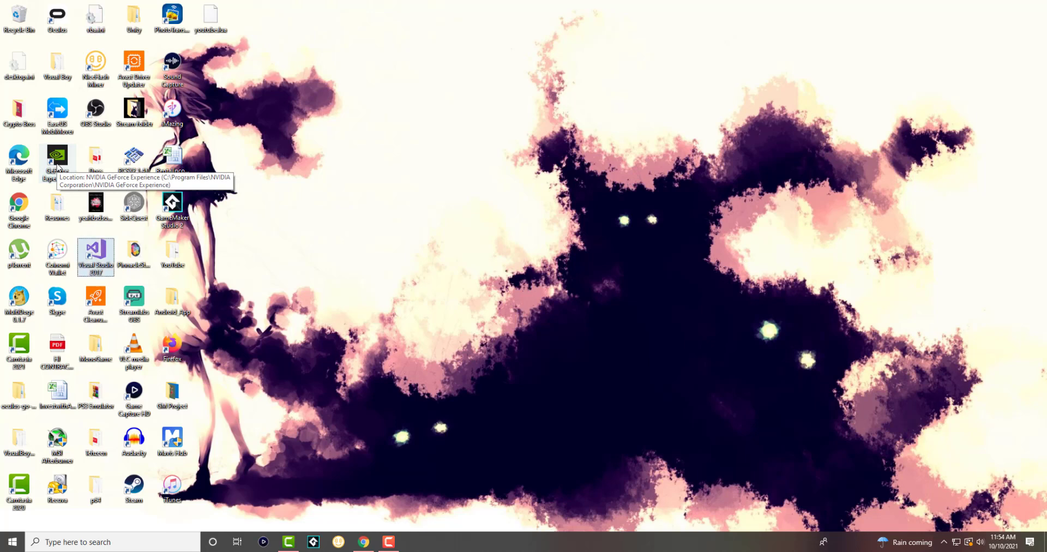
# Step: Open the VLC shortcut's file location, then browse into lua and then playlist
pyautogui.rightClick(133, 352)
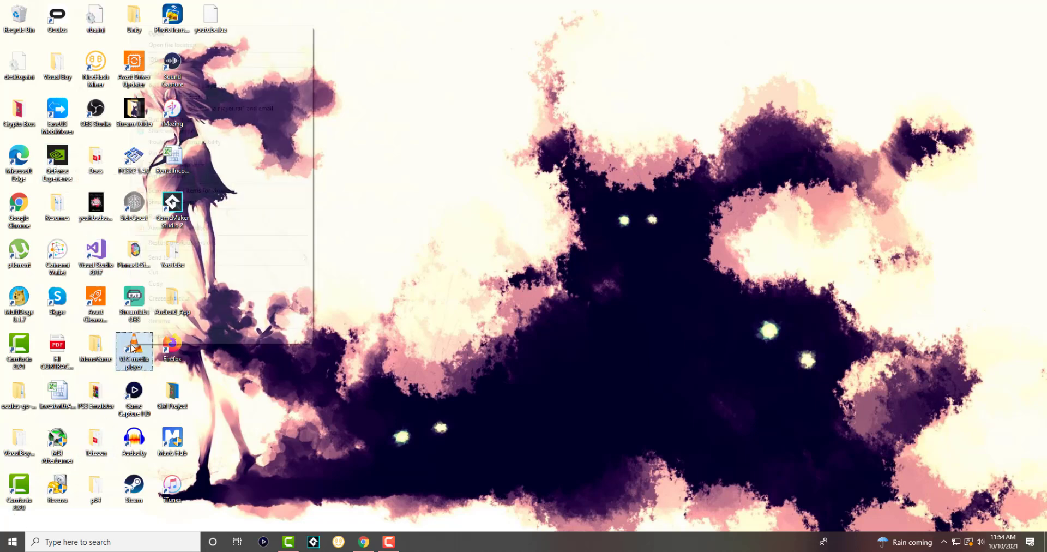
pyautogui.click(173, 45)
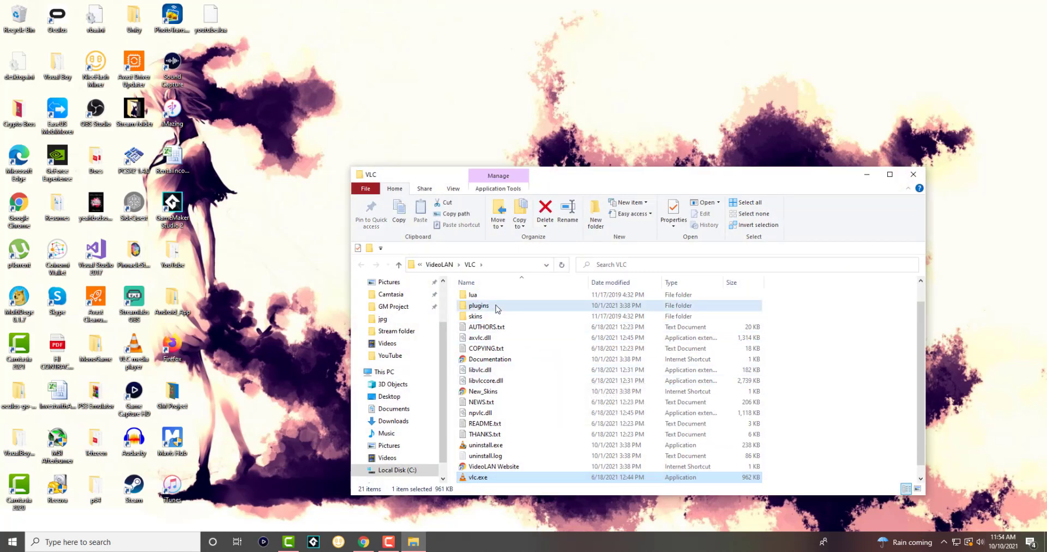
pyautogui.click(524, 295)
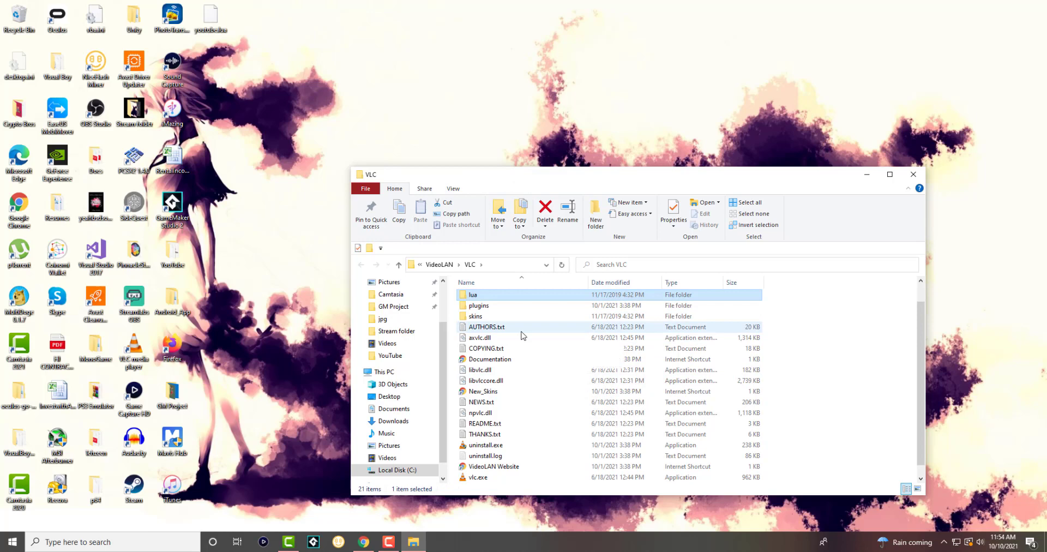
pyautogui.press('Return')
pyautogui.press('Down')
pyautogui.press('Down')
pyautogui.press('Down')
pyautogui.press('Down')
pyautogui.press('Down')
pyautogui.press('Down')
pyautogui.press('Return')
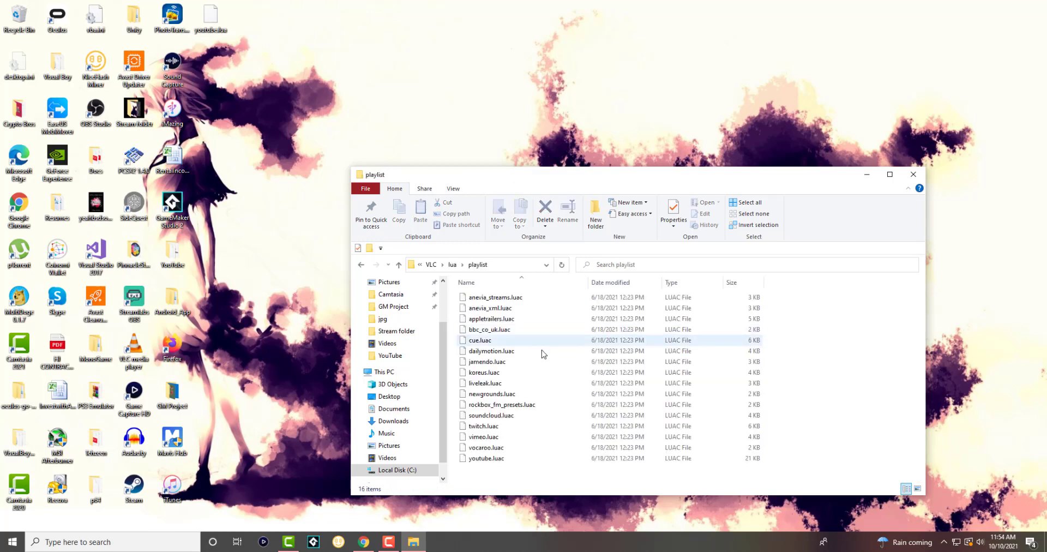
# Step: Move youtube.lua from the desktop into the playlist folder beside youtube.luac, granting administrator permission
pyautogui.click(533, 458)
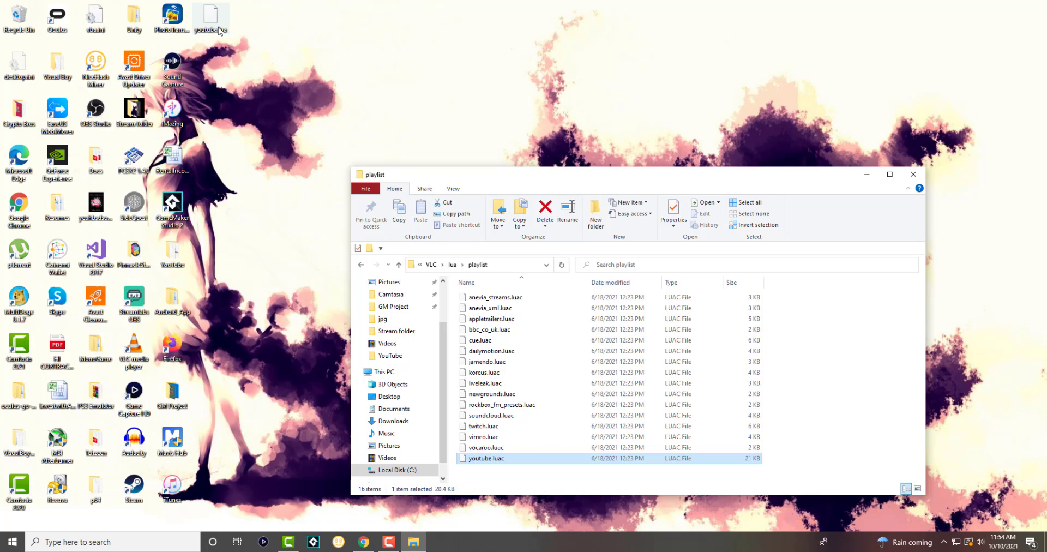
pyautogui.moveTo(219, 25); pyautogui.dragTo(563, 327)
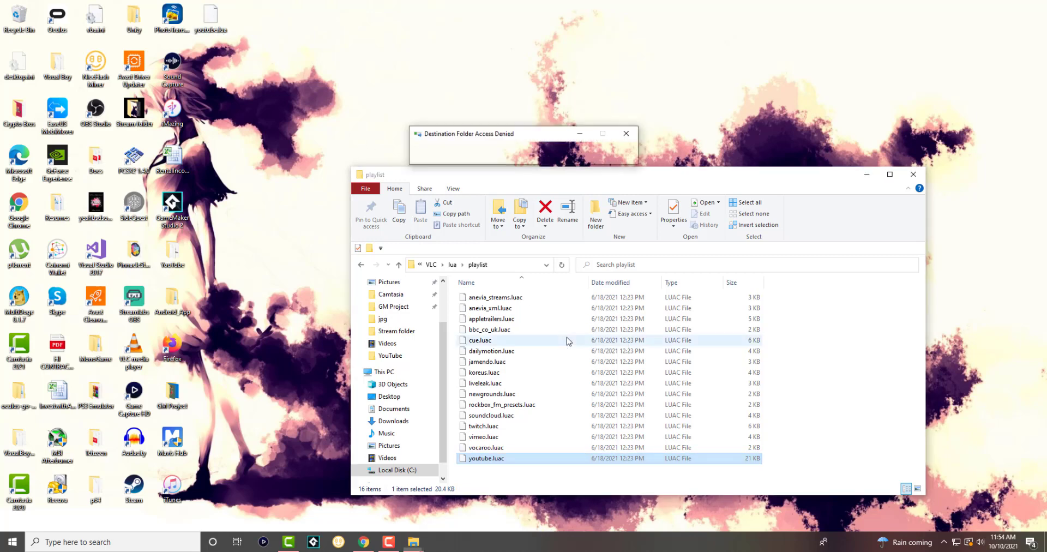
pyautogui.click(495, 203)
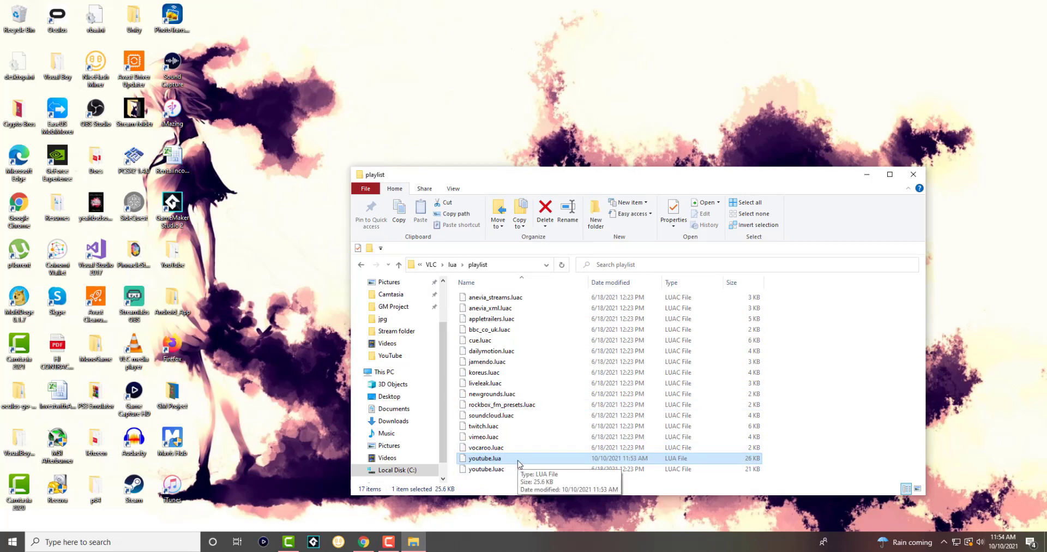
pyautogui.click(518, 461)
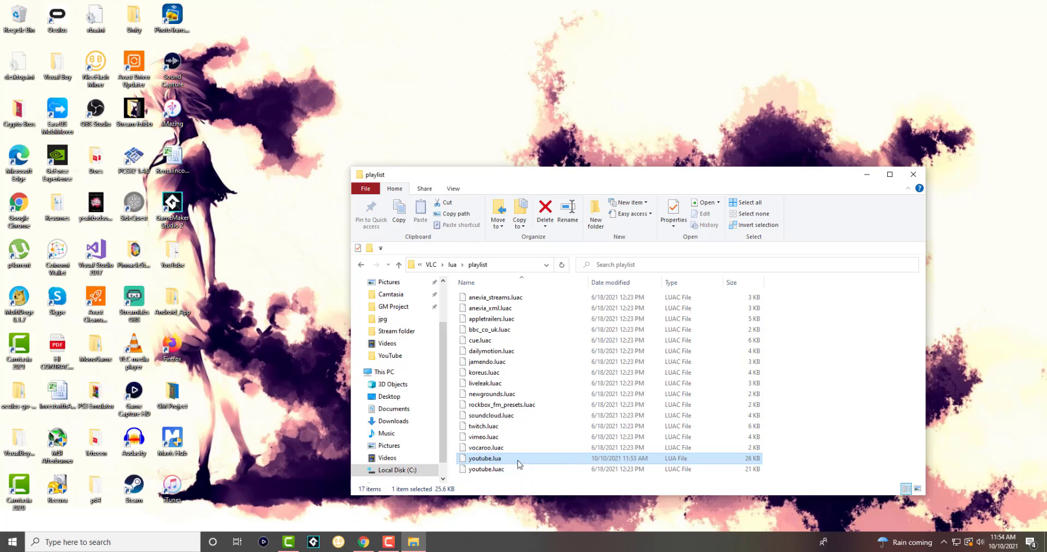
pyautogui.click(513, 474)
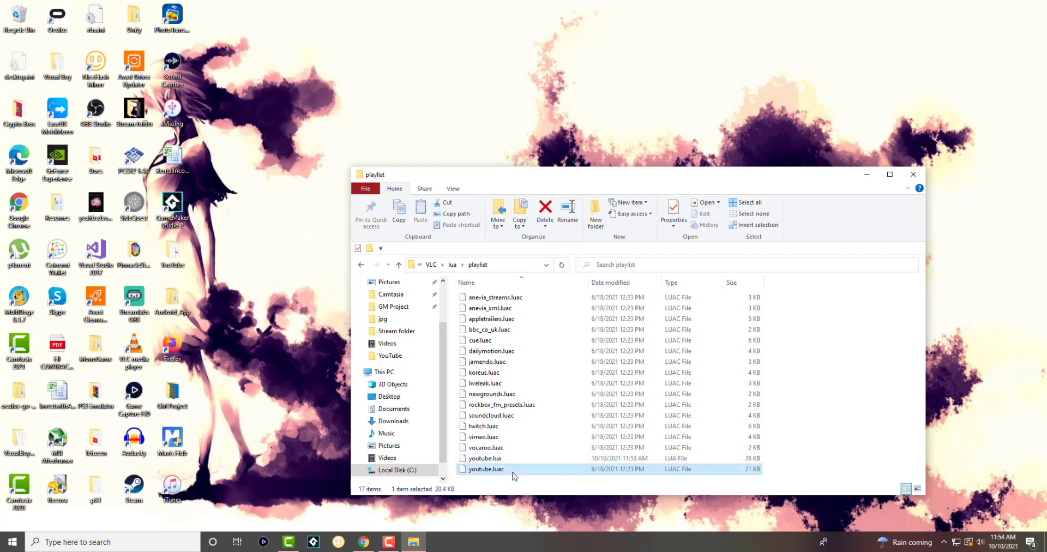
pyautogui.press('Up')
pyautogui.press('Return')
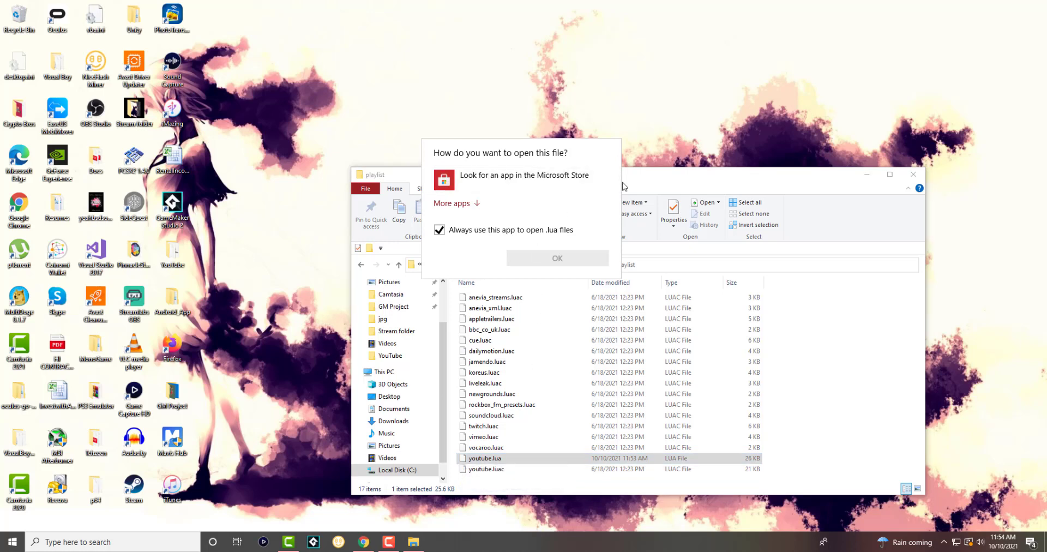
pyautogui.press('Escape')
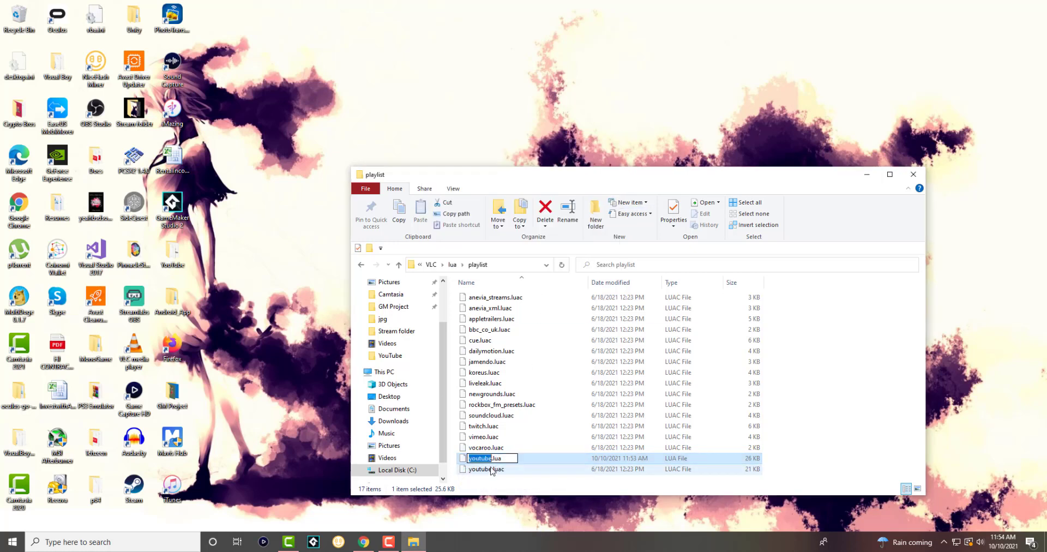
pyautogui.press('F2')
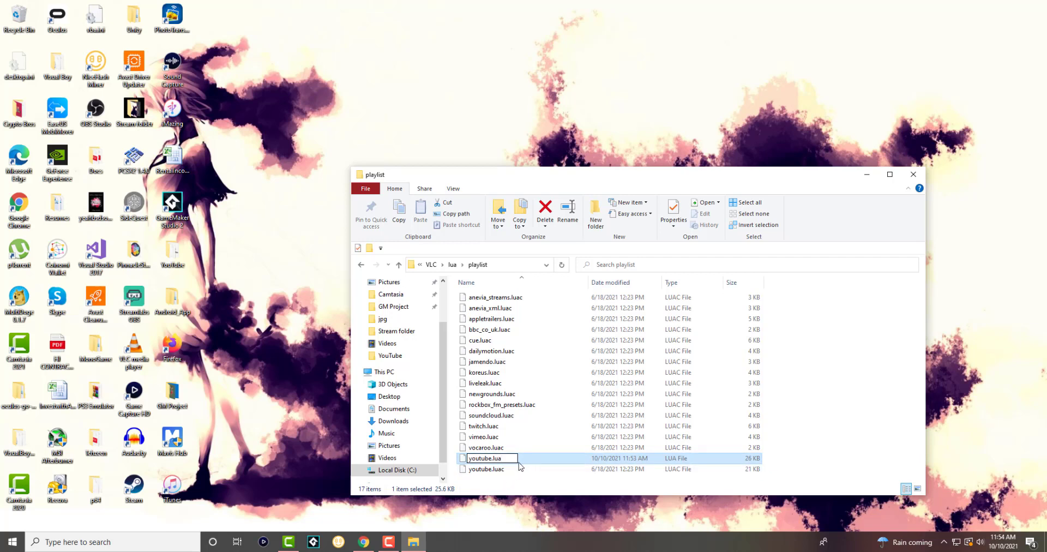
pyautogui.press('Return')
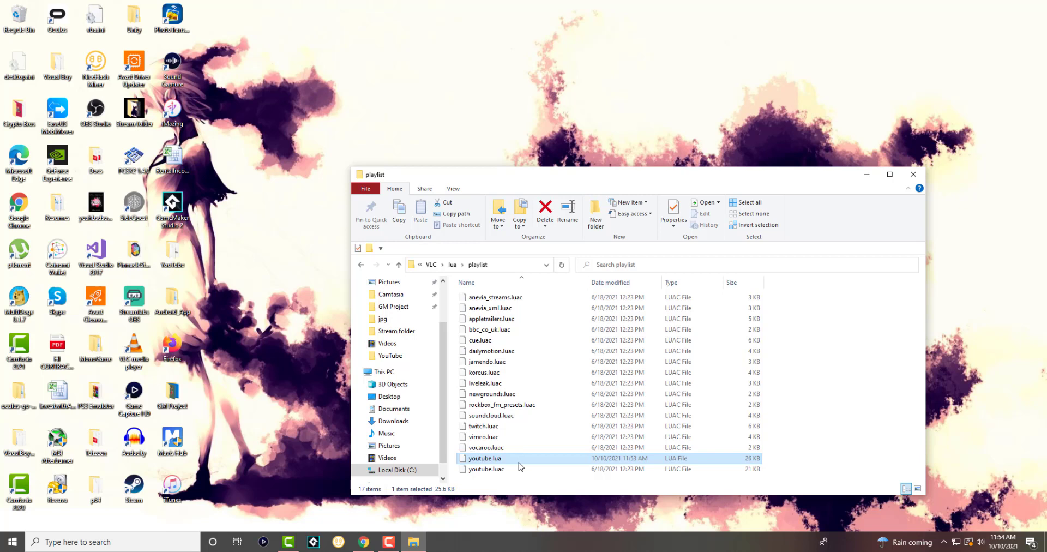